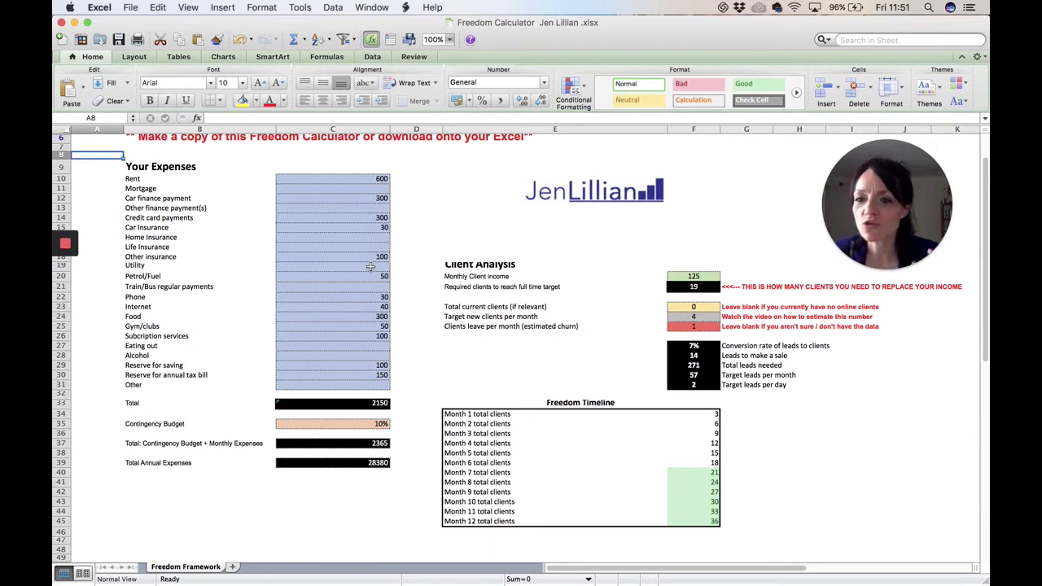
Examine the Your Expenses items, then the formulas for the total, the total with contingency budget and the annual expenses
click(186, 179)
click(186, 190)
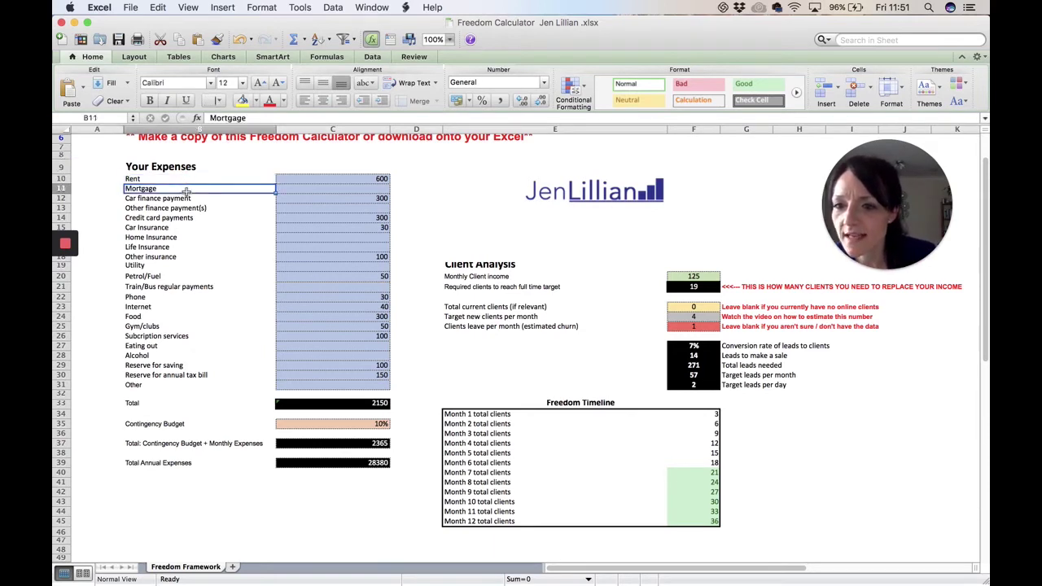
click(191, 208)
click(193, 228)
click(193, 257)
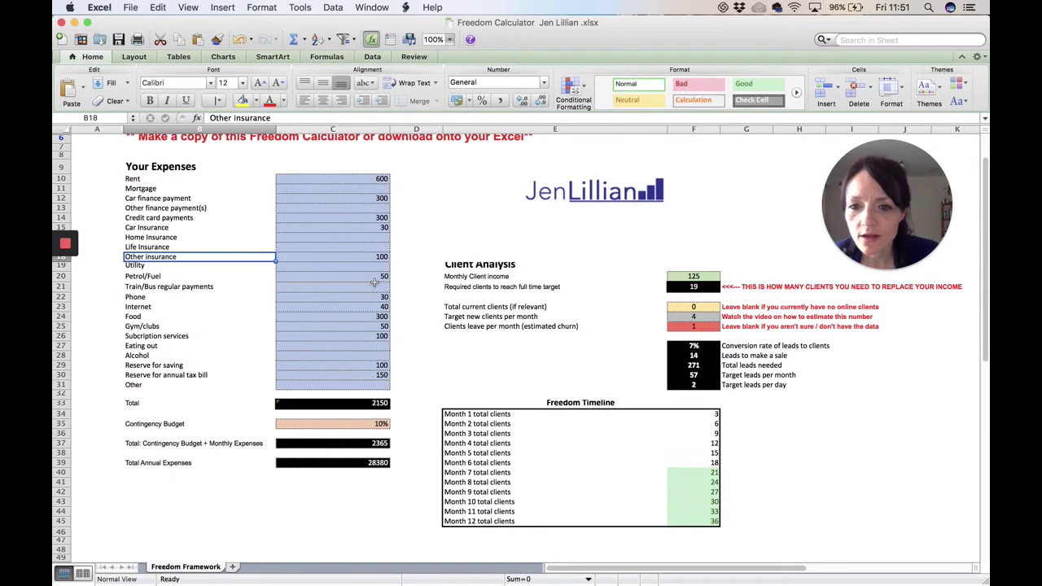
scroll(373, 281, down, 2)
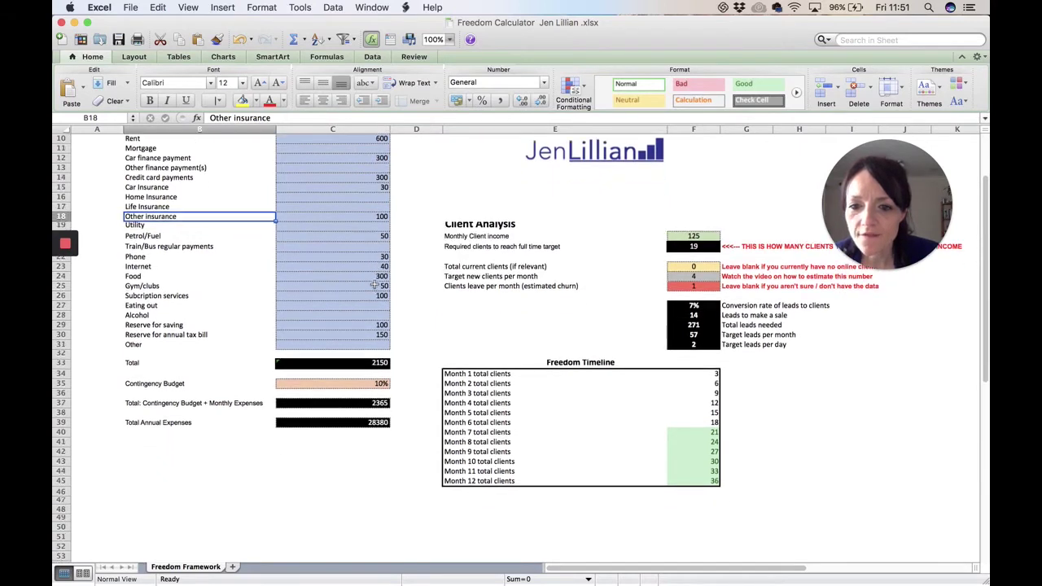
click(358, 364)
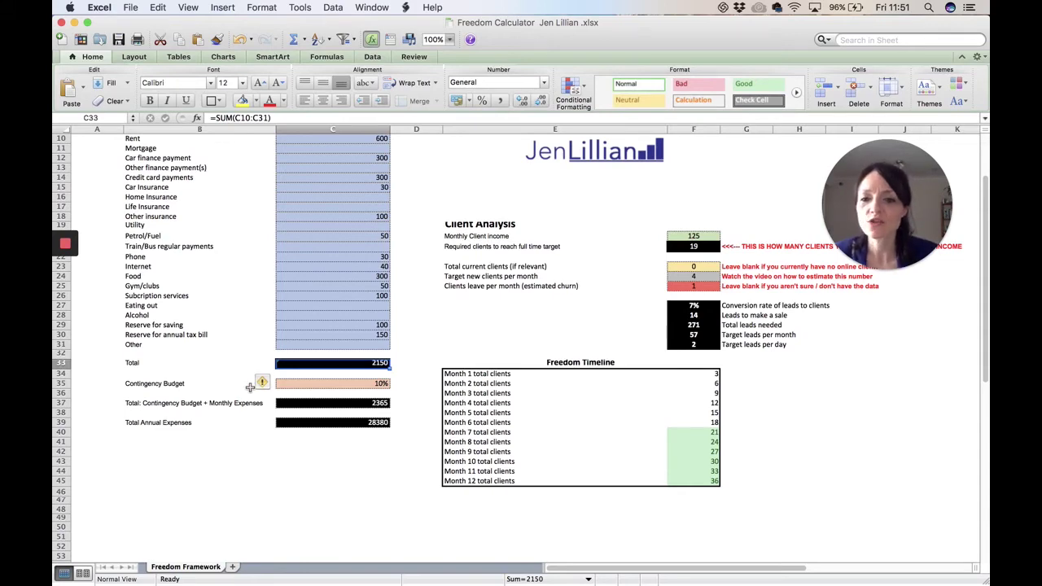
scroll(250, 388, up, 5)
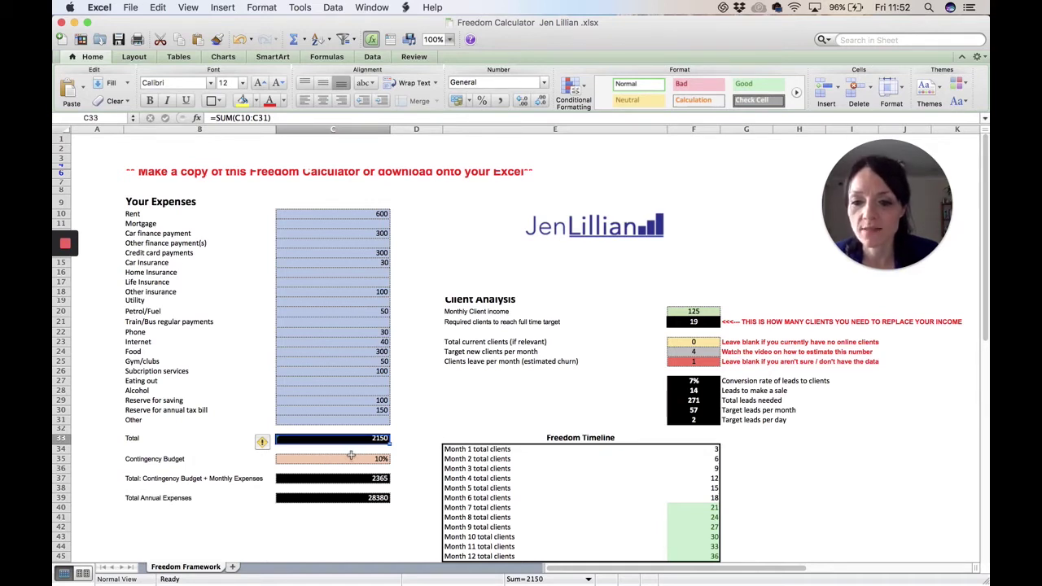
scroll(346, 457, down, 2)
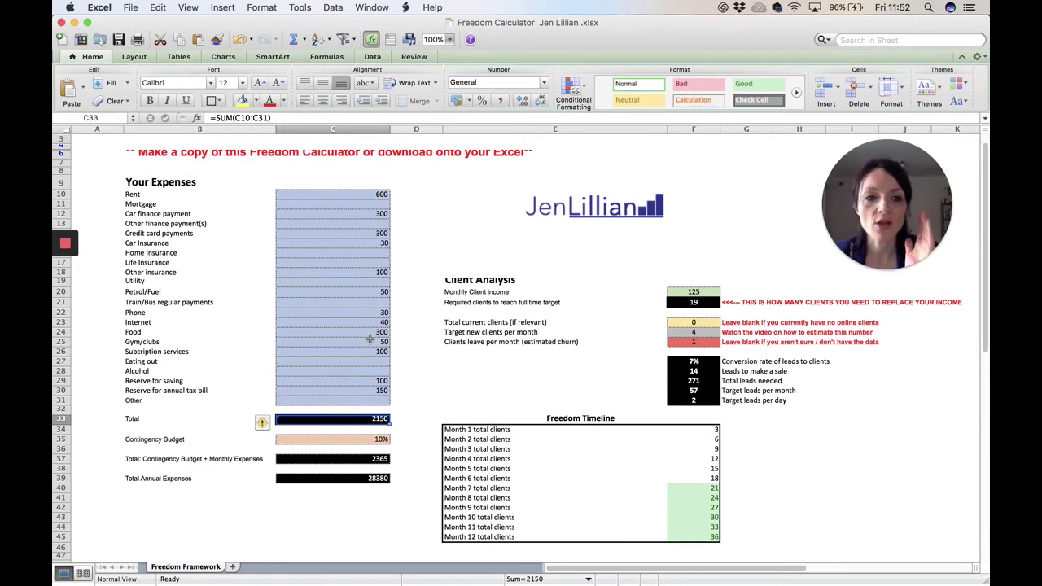
click(345, 461)
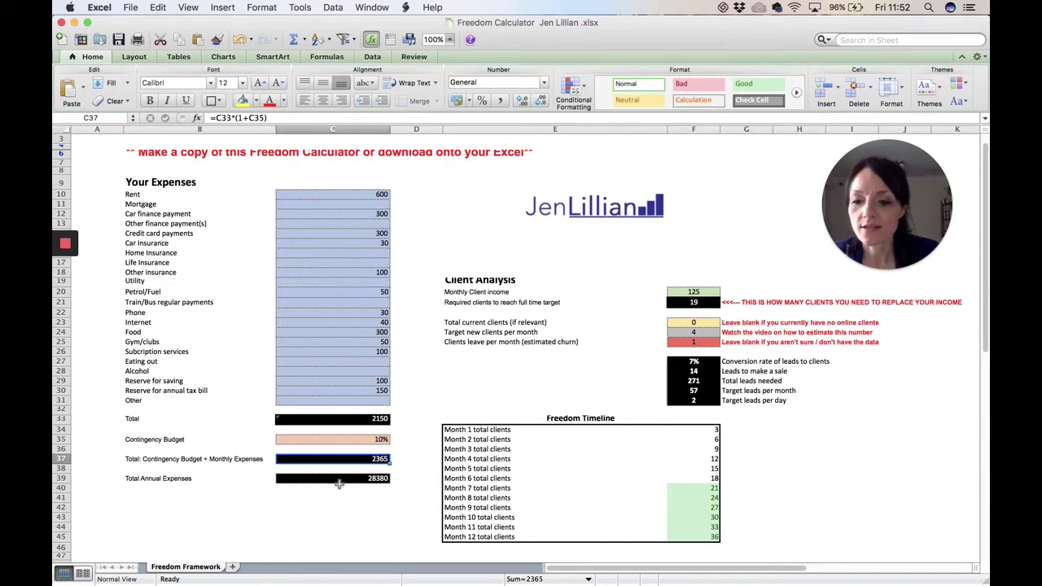
double_click(343, 483)
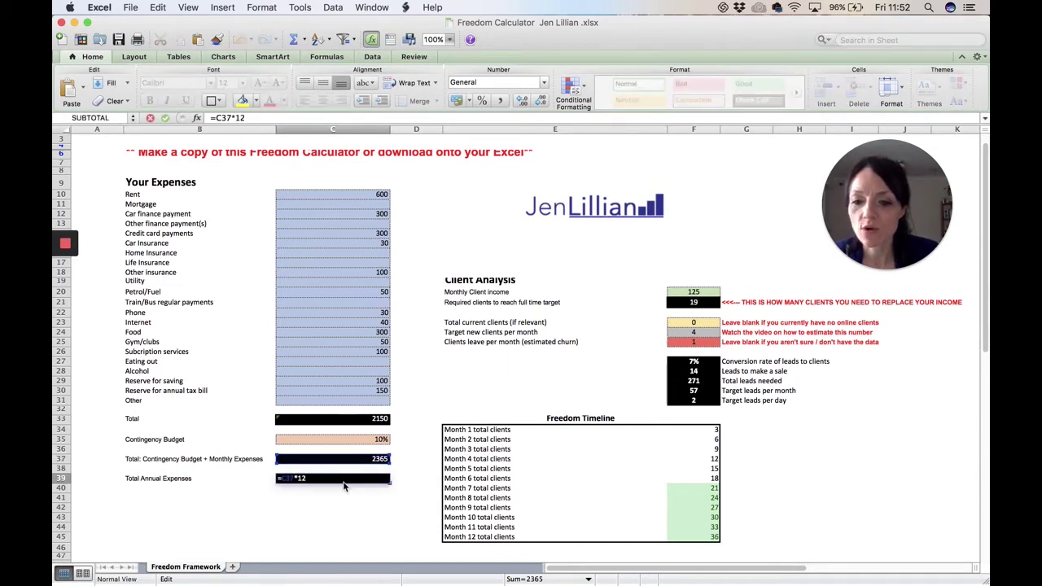
key(Escape)
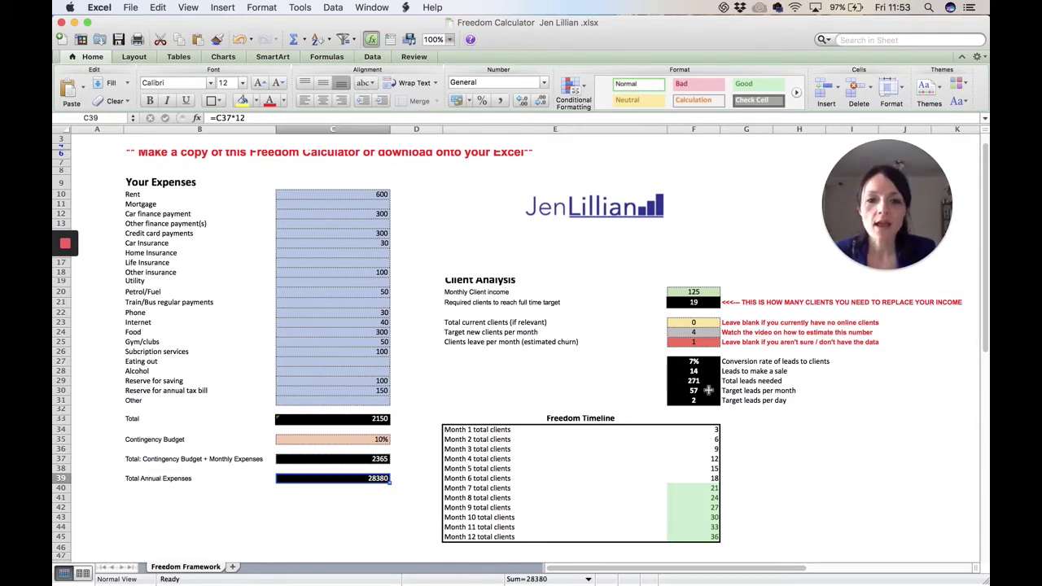
Examine the monthly client income and the Month 7 total clients formula in the Freedom Timeline
click(700, 291)
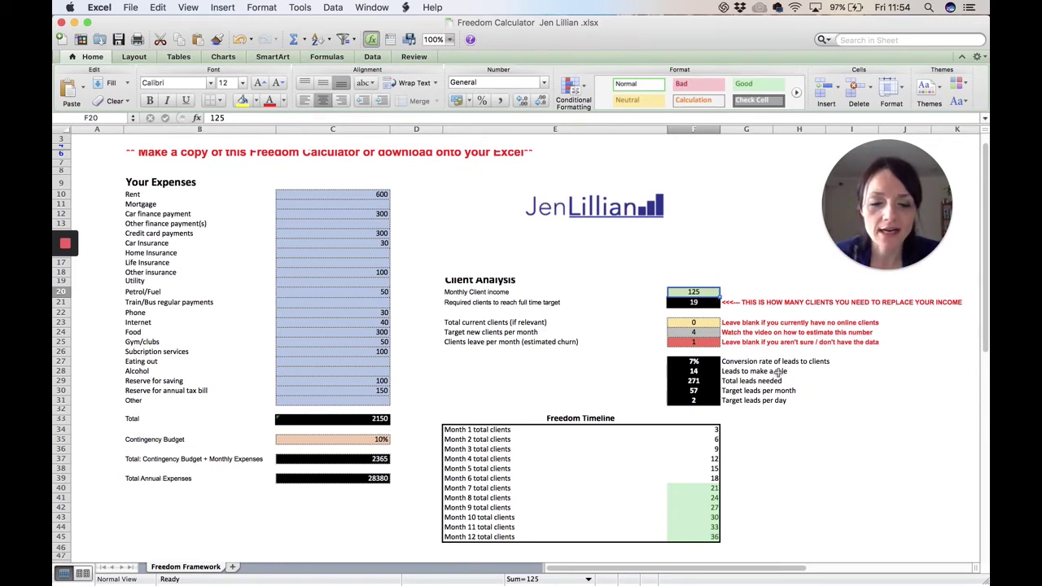
scroll(777, 370, down, 3)
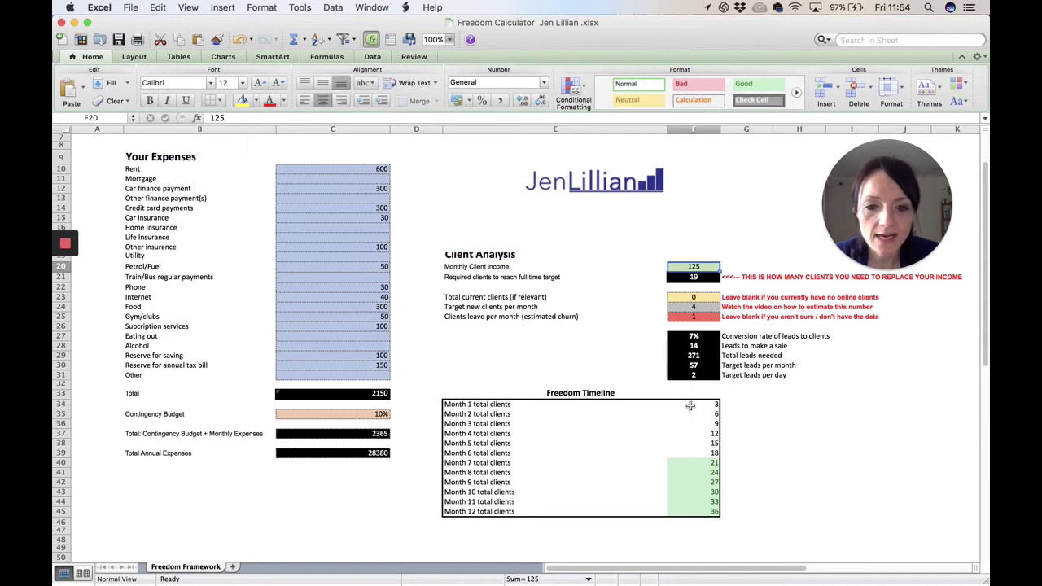
click(692, 462)
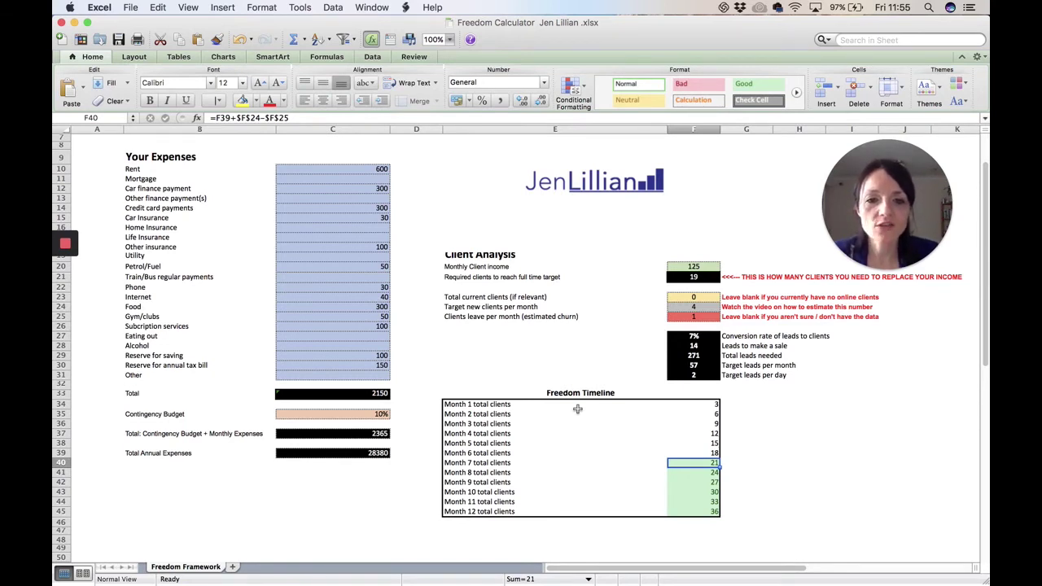
Set the Monthly Client income in the Client Analysis to 500
click(693, 266)
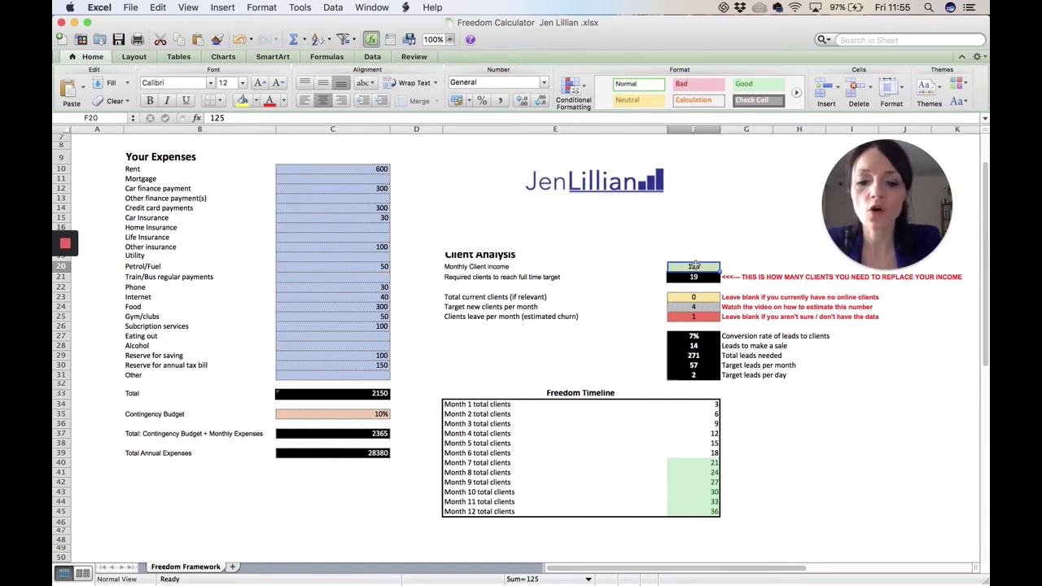
text(500)
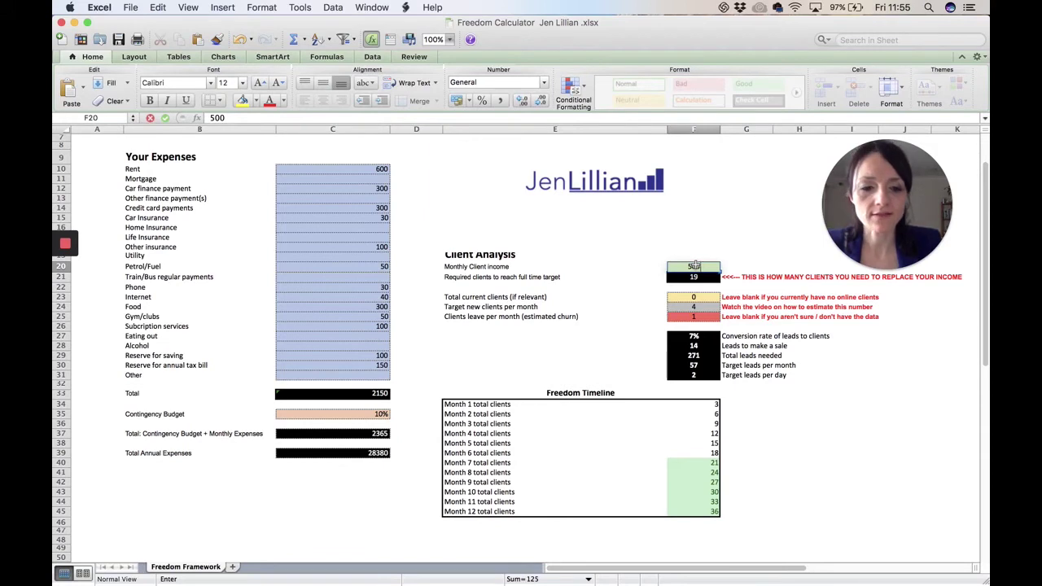
key(Return)
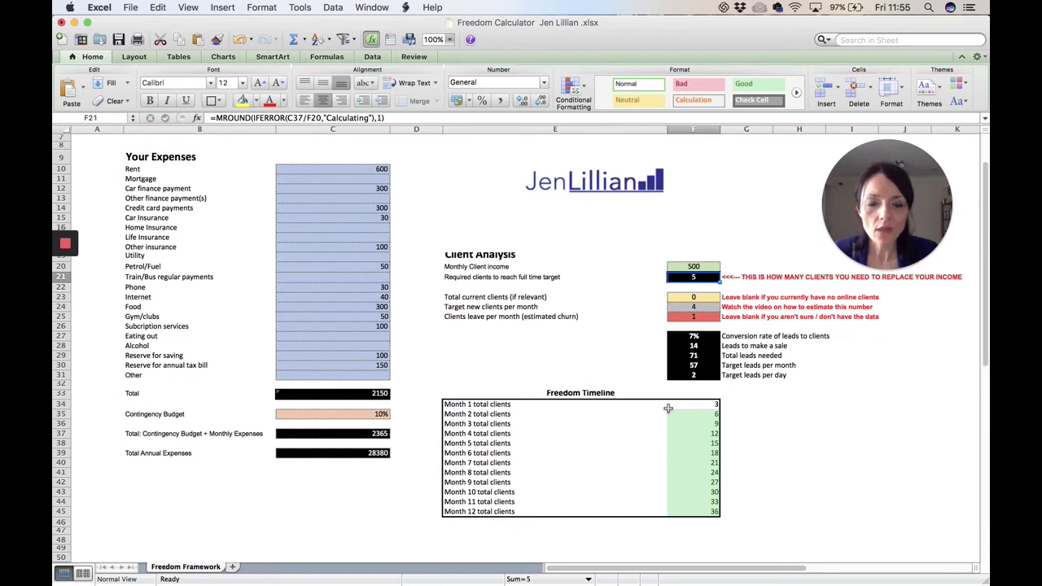
Return the Monthly Client income in the Client Analysis to 125
click(695, 268)
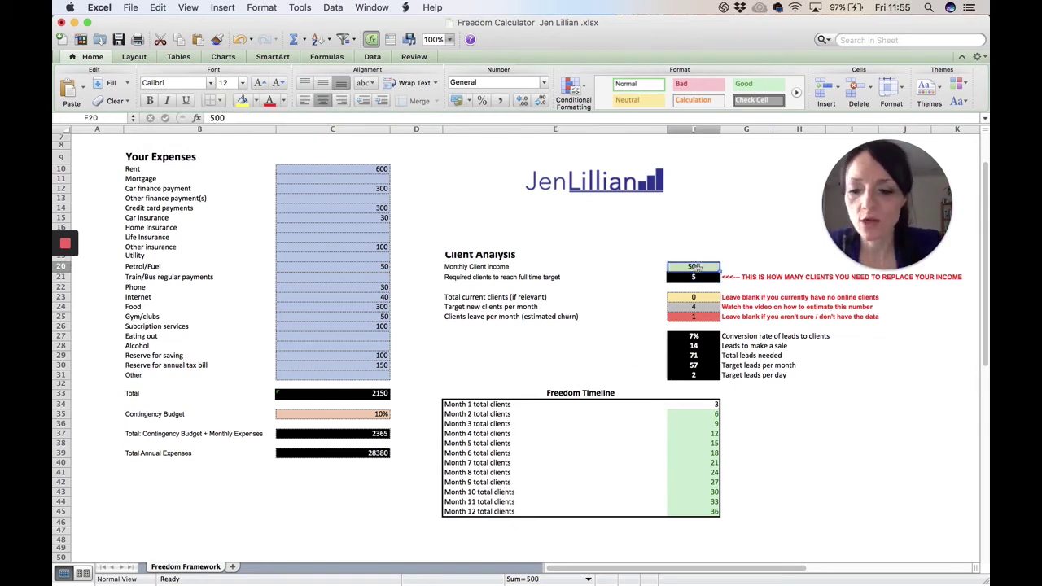
text(125)
key(Return)
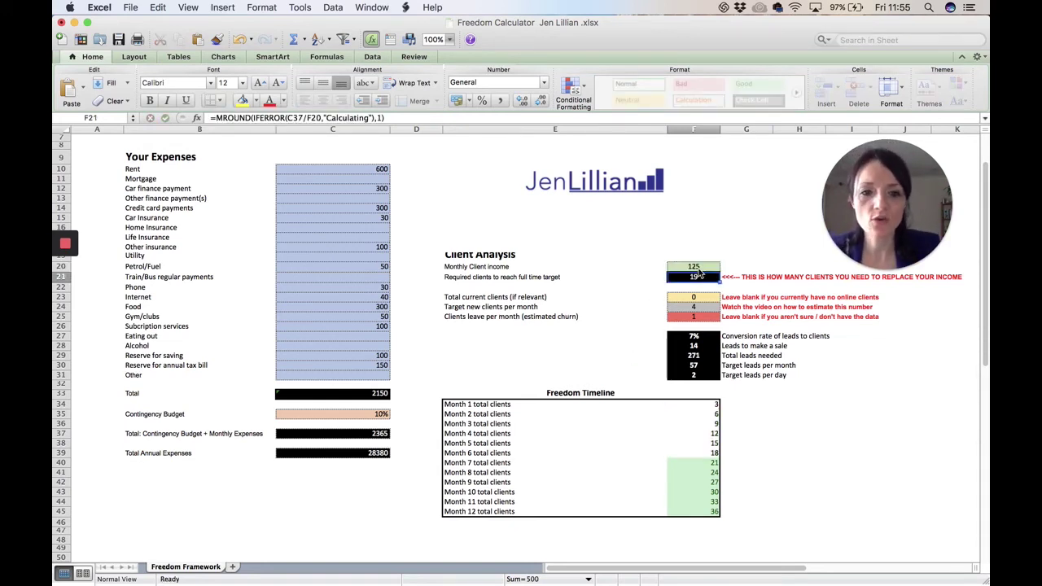
Set the Rent amount in Your Expenses to 1500
click(338, 167)
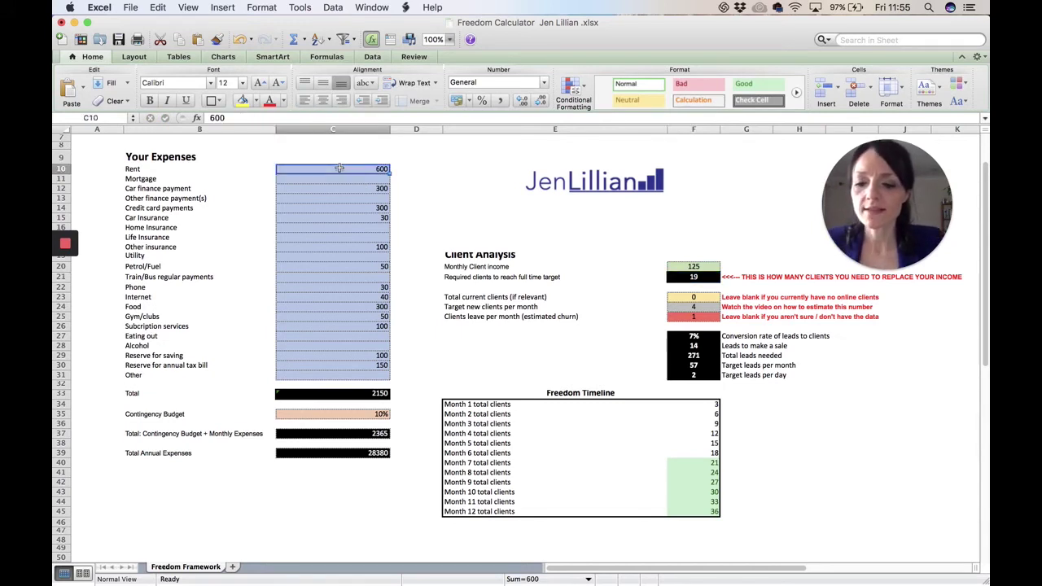
text(1)
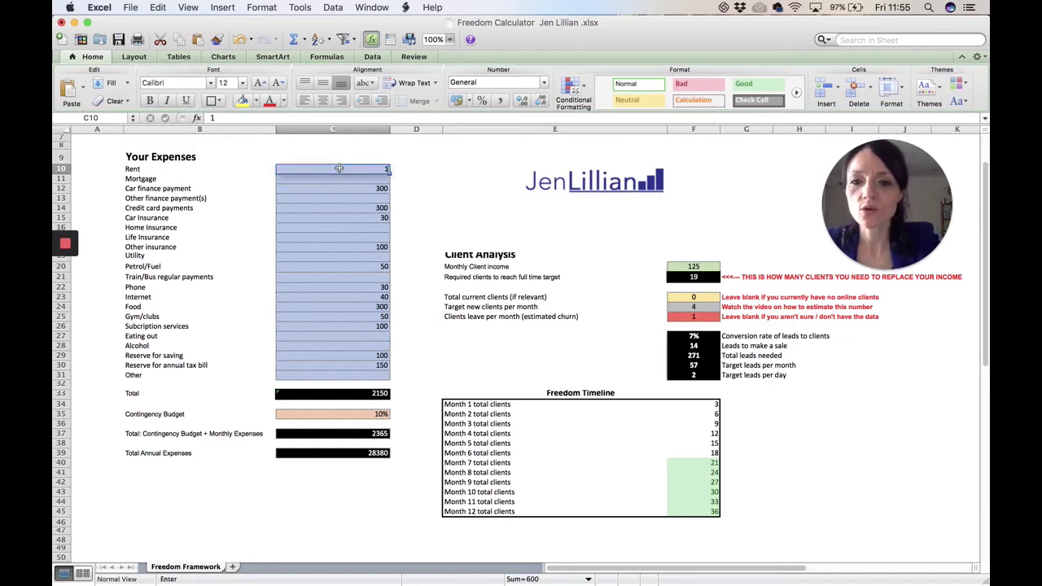
text(500)
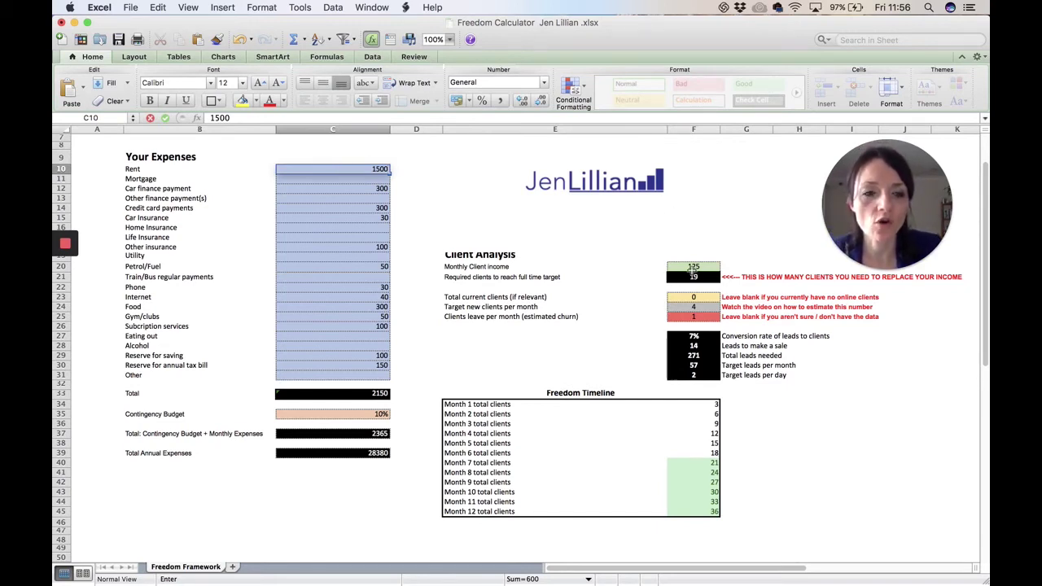
key(Return)
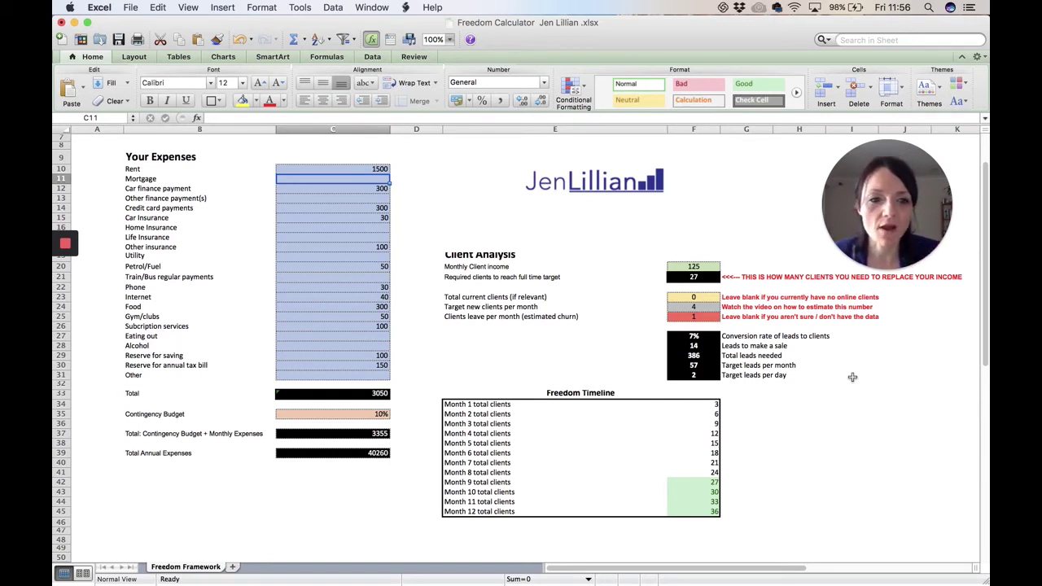
Examine the current clients, the lead conversion rate, the total leads needed and the Freedom Timeline
click(702, 296)
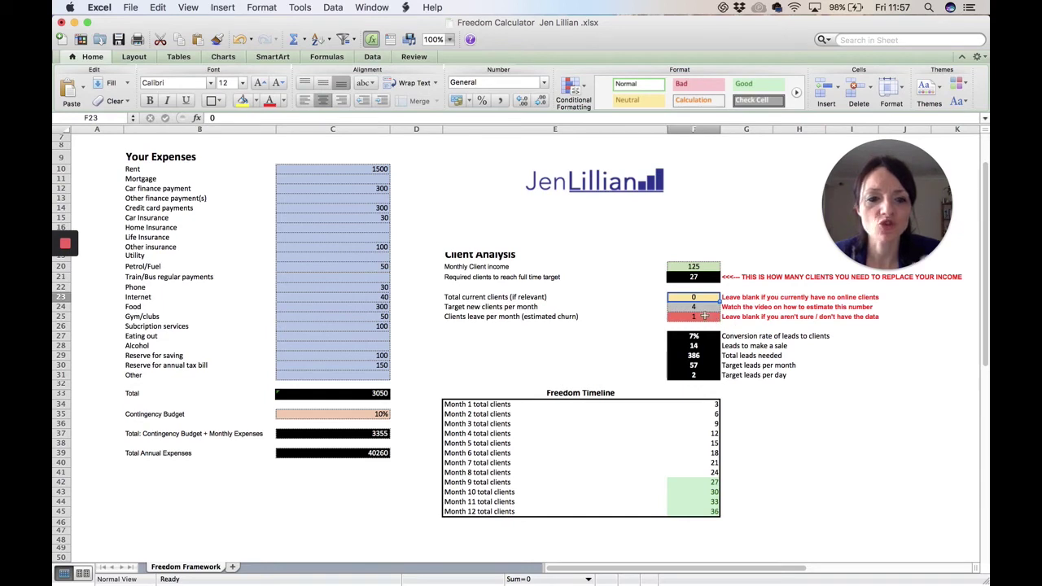
scroll(823, 383, down, 1)
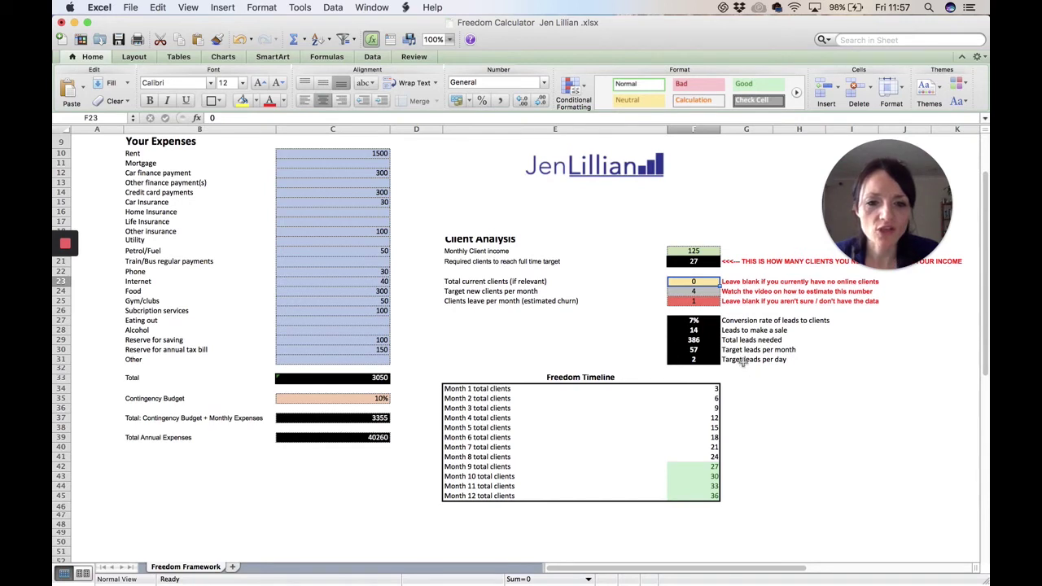
click(707, 323)
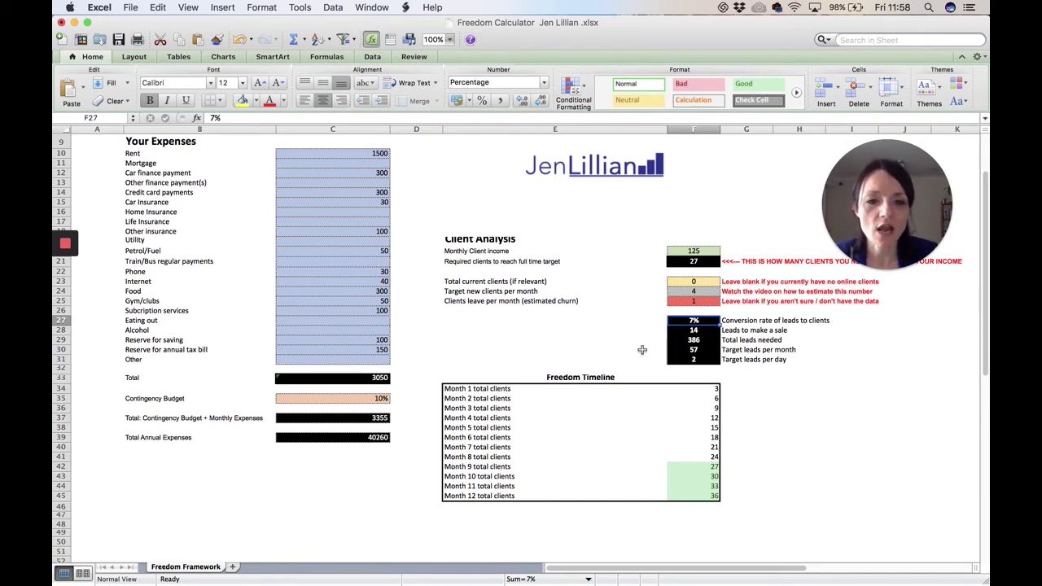
click(688, 340)
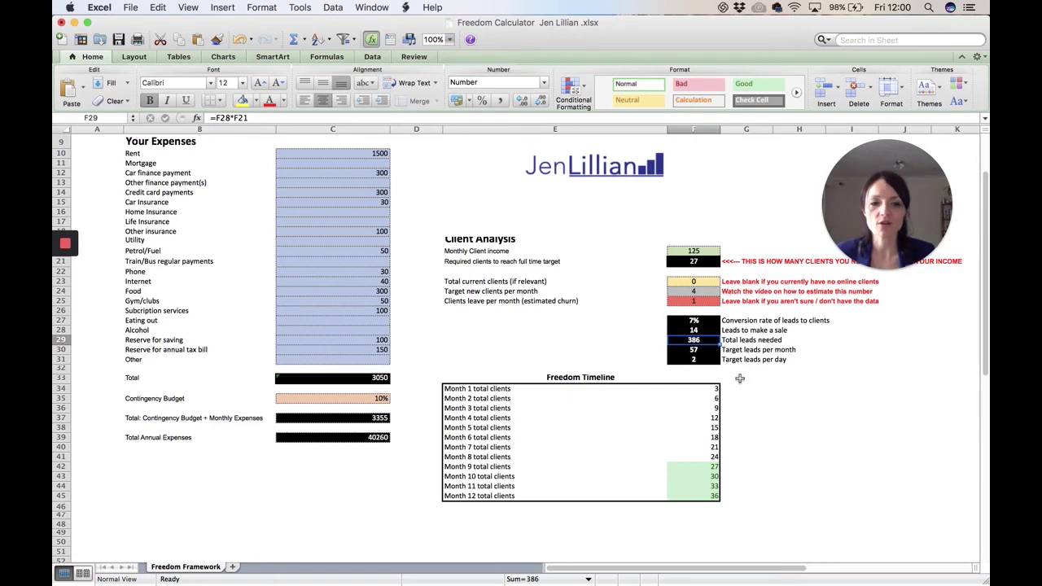
scroll(611, 360, up, 5)
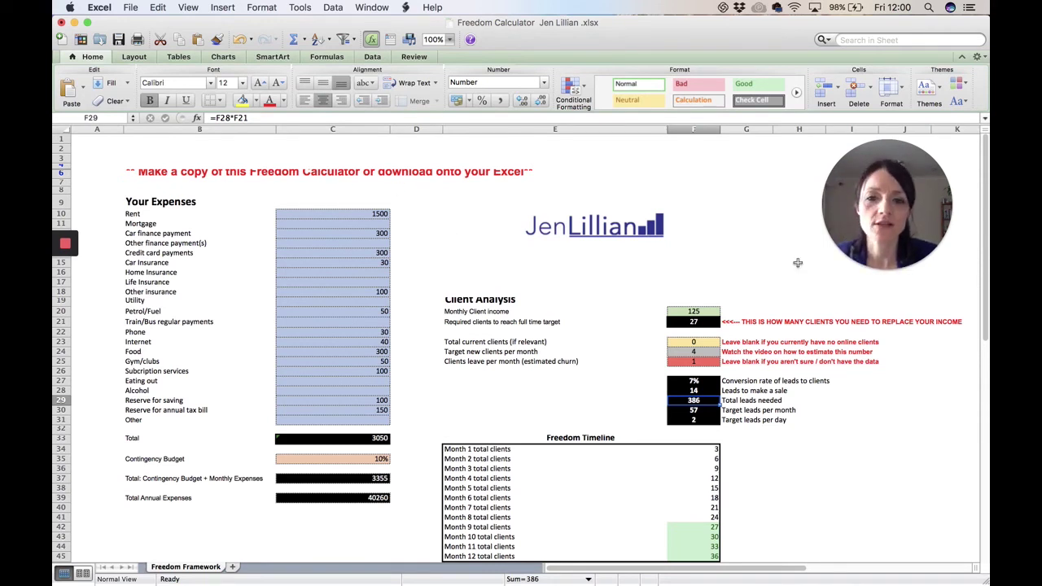
scroll(745, 323, down, 4)
scroll(745, 323, down, 1)
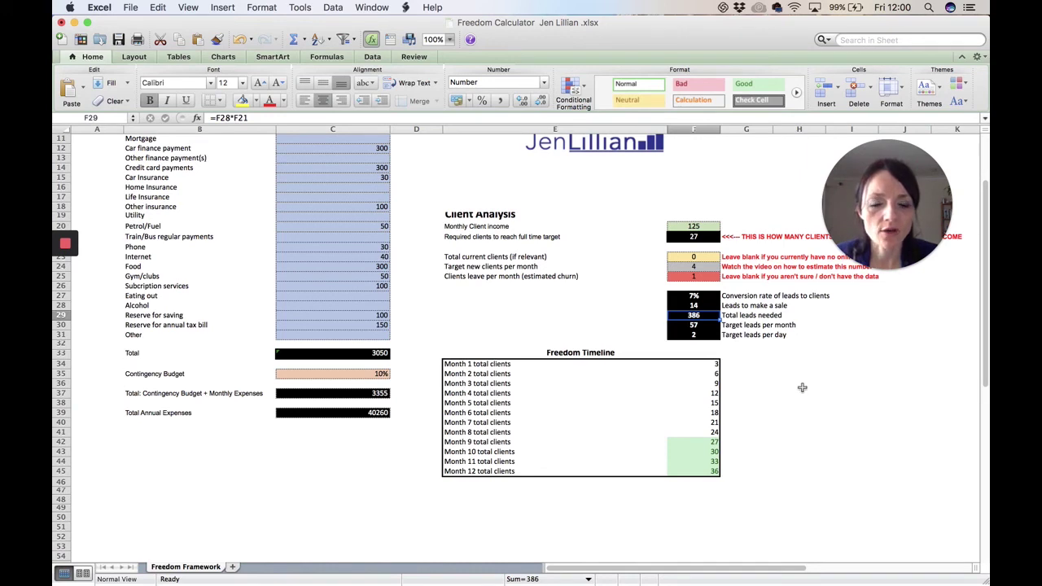
scroll(801, 387, up, 3)
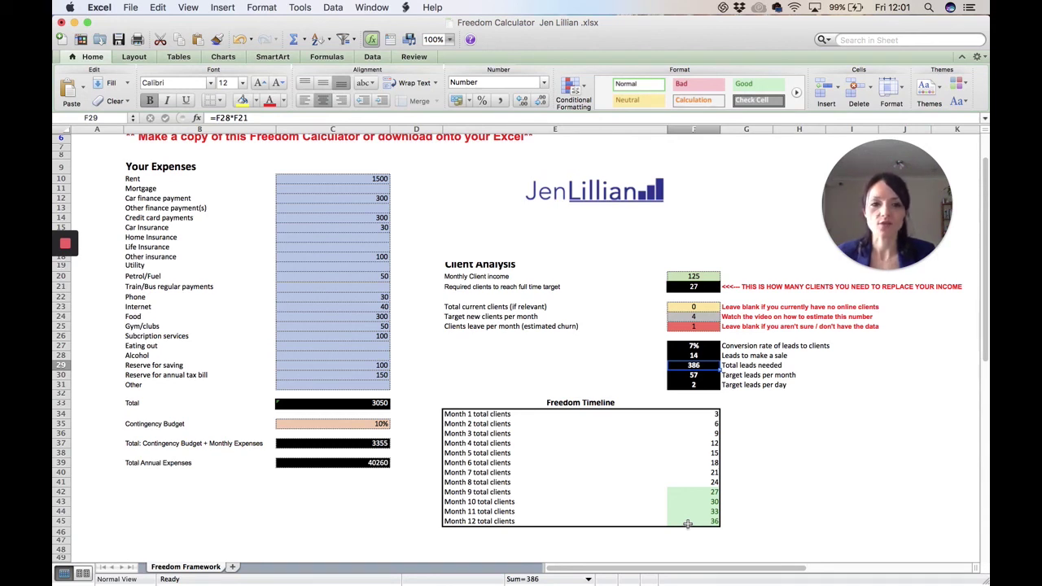
Set the Monthly Client income in the Client Analysis to 997
click(700, 276)
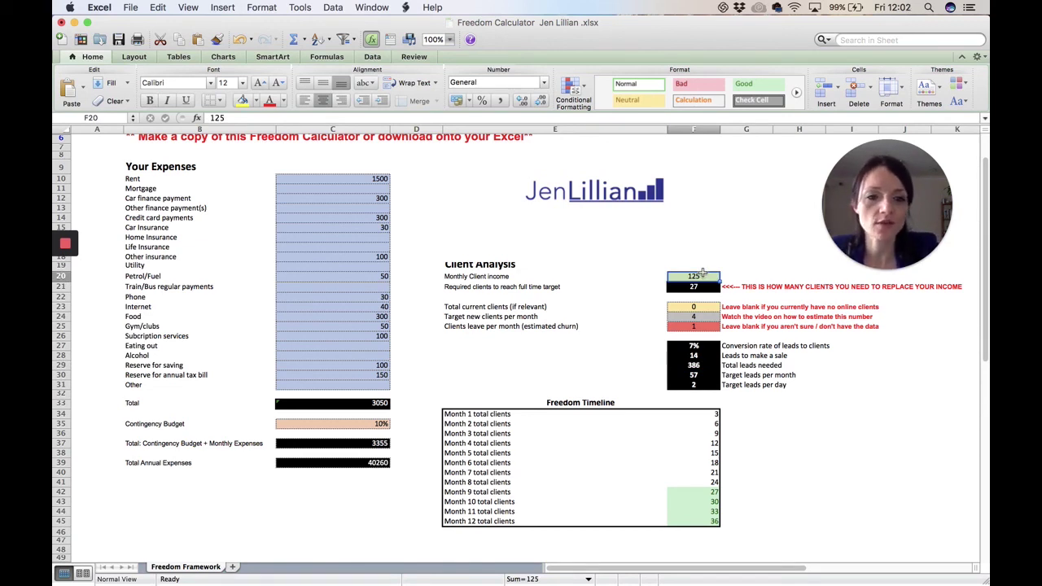
text(997)
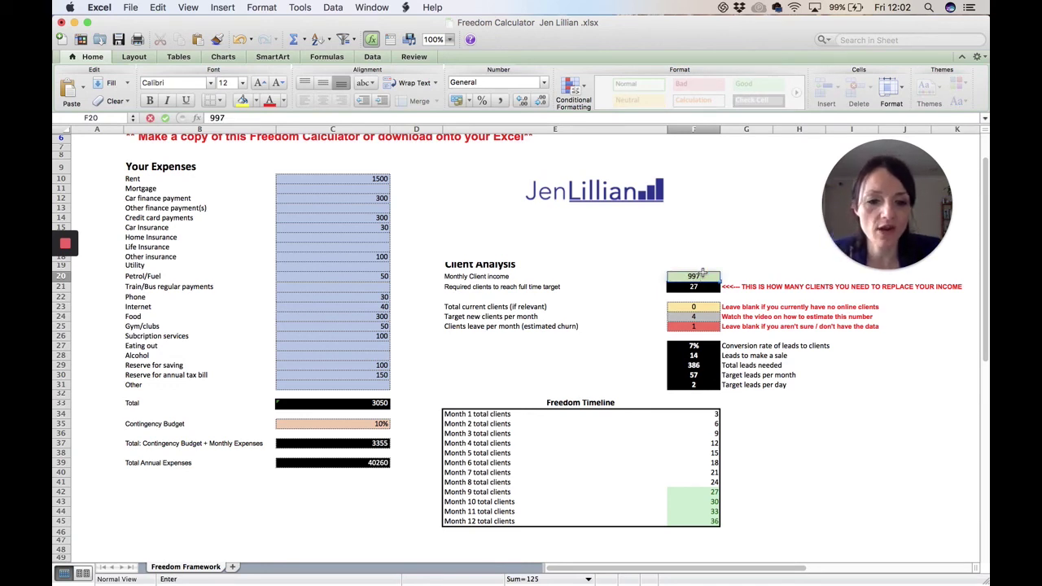
key(Return)
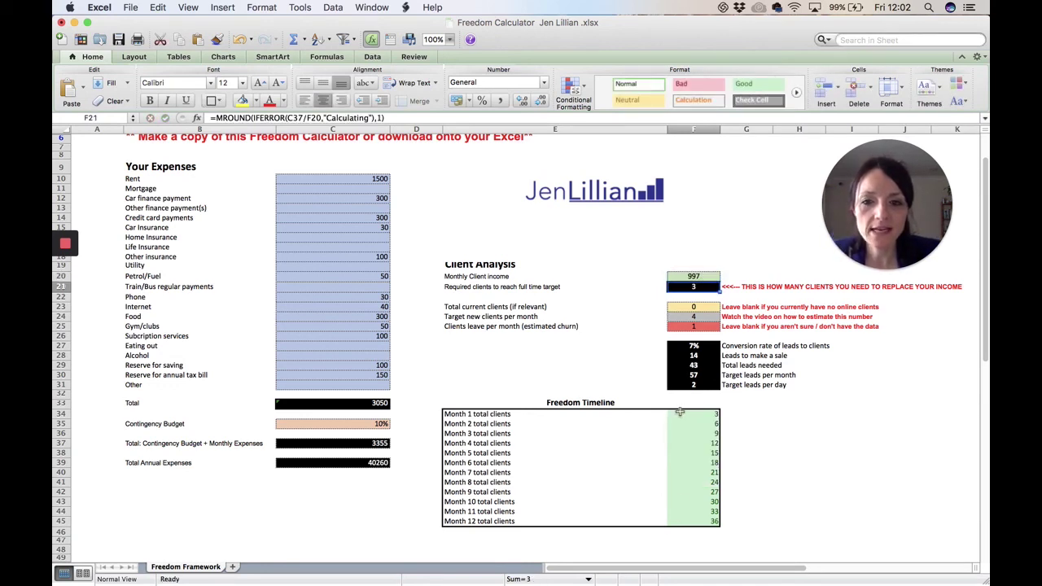